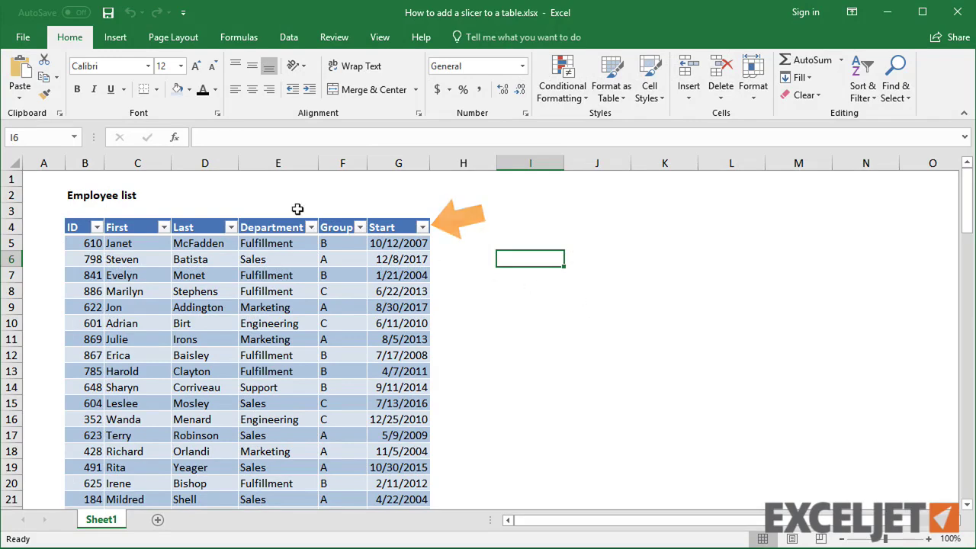
Filter the Department column to exclude Engineering and Fulfillment, and clear that column filter again
click(311, 227)
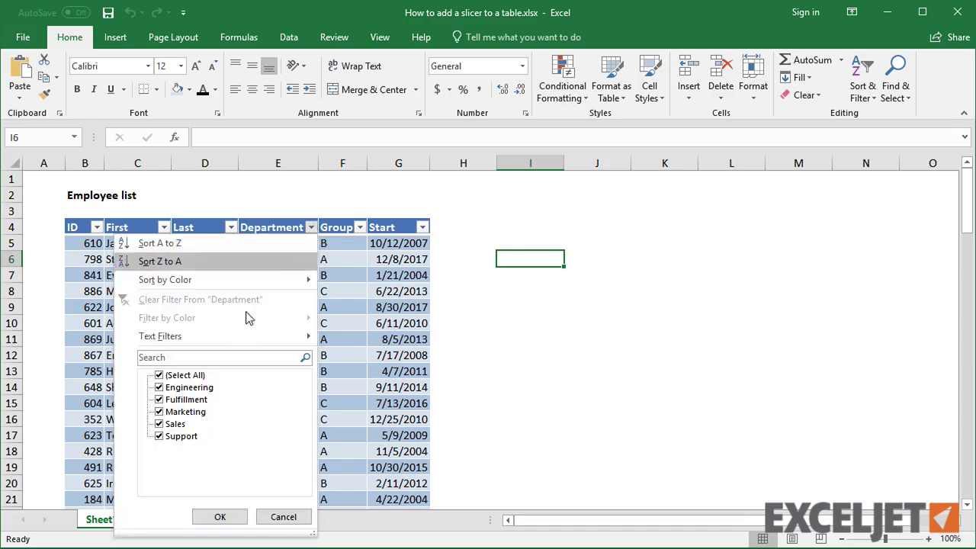
click(159, 388)
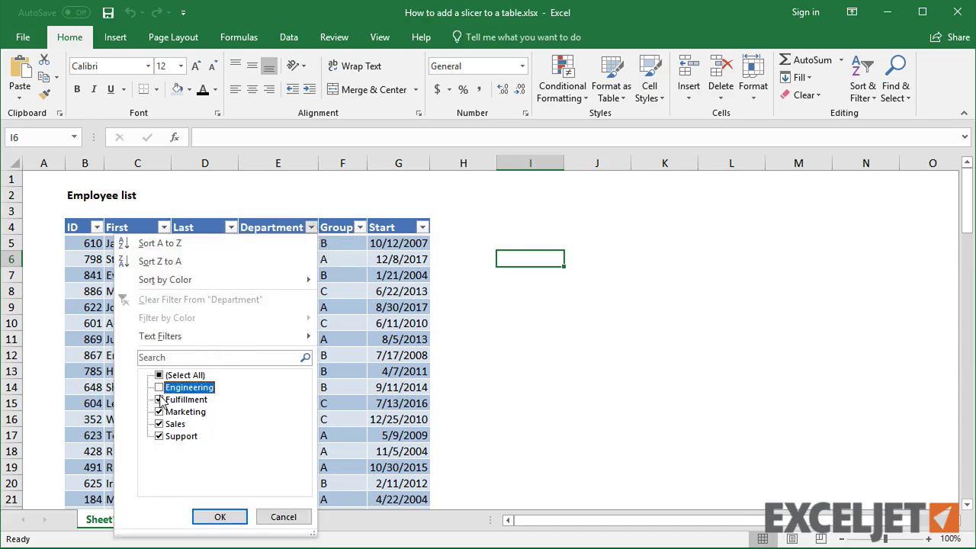
click(159, 399)
click(220, 516)
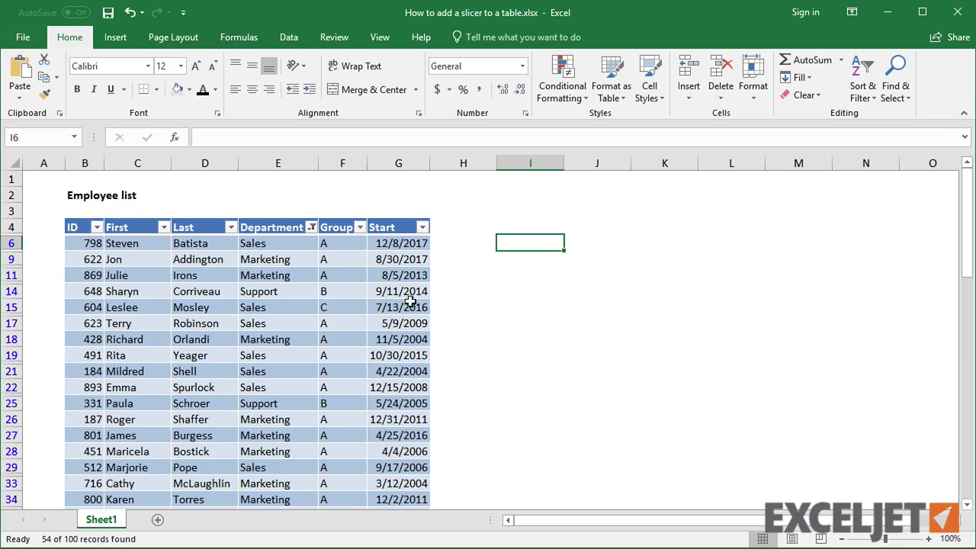
click(312, 227)
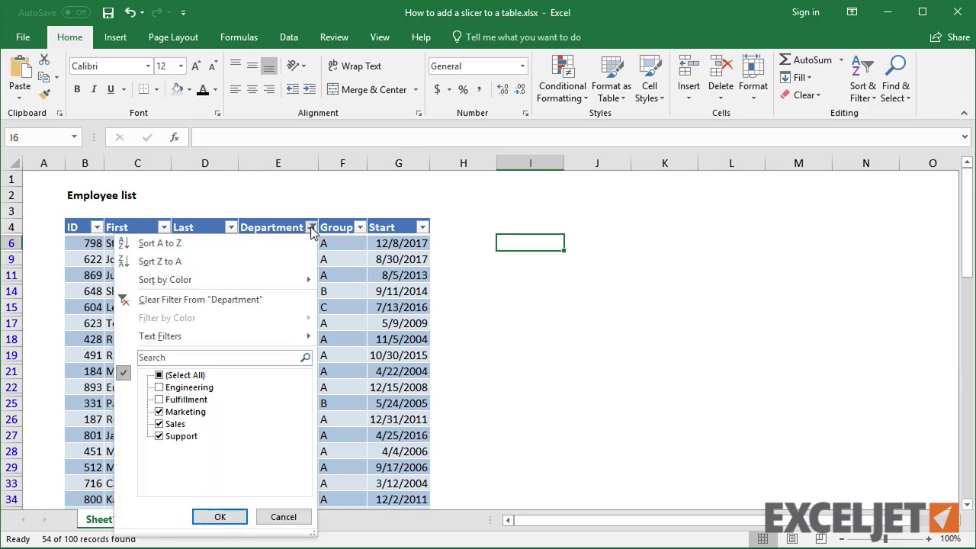
click(279, 299)
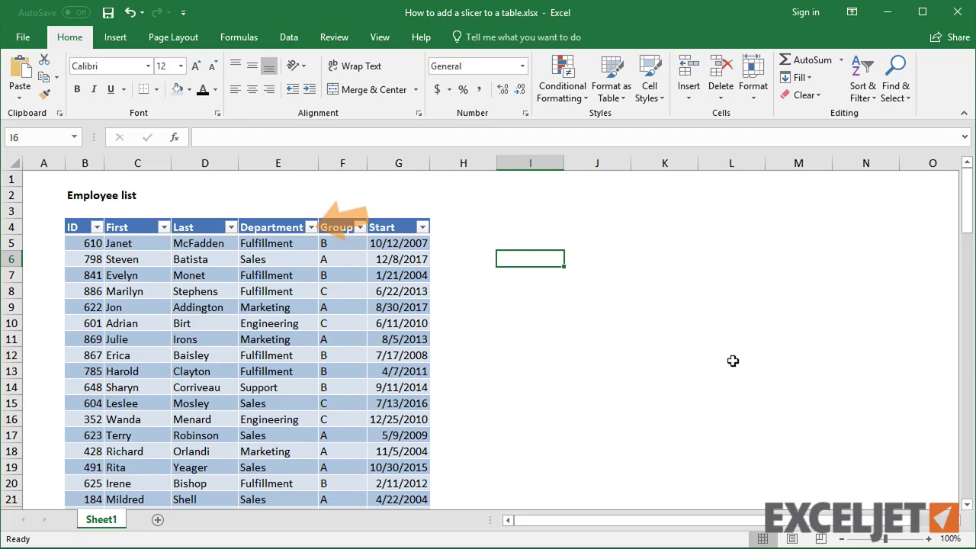
Insert a slicer for the Department field and move it beside the table, level with the header row
drag(967, 223, 964, 177)
click(273, 294)
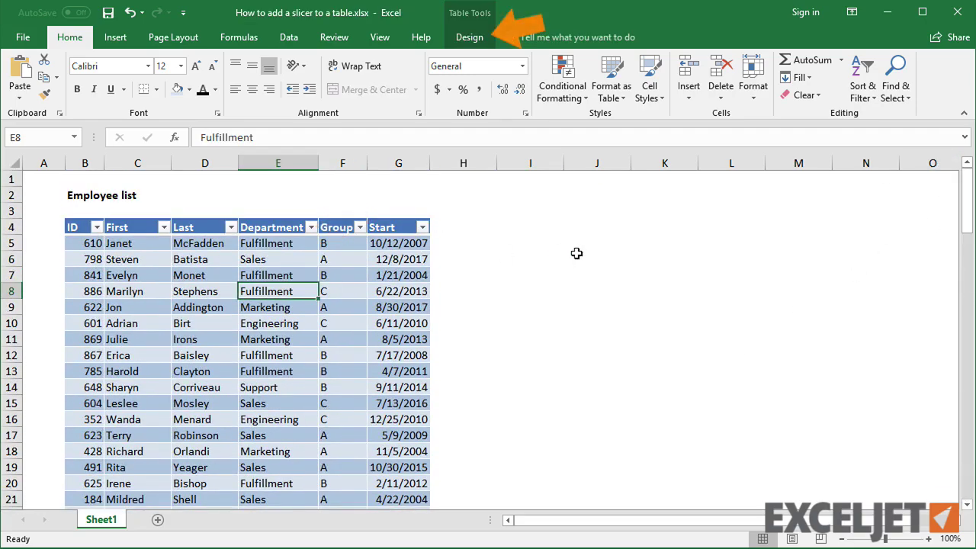
click(465, 38)
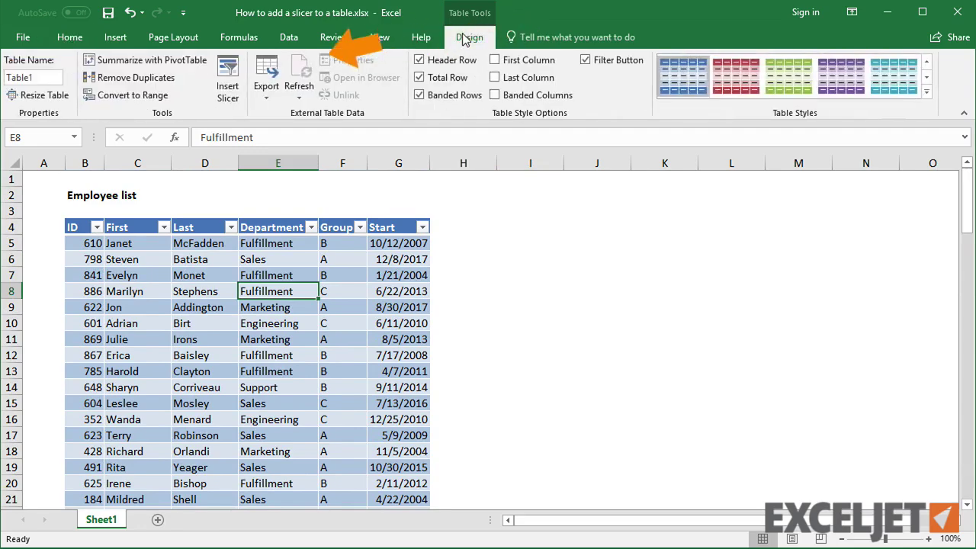
click(234, 70)
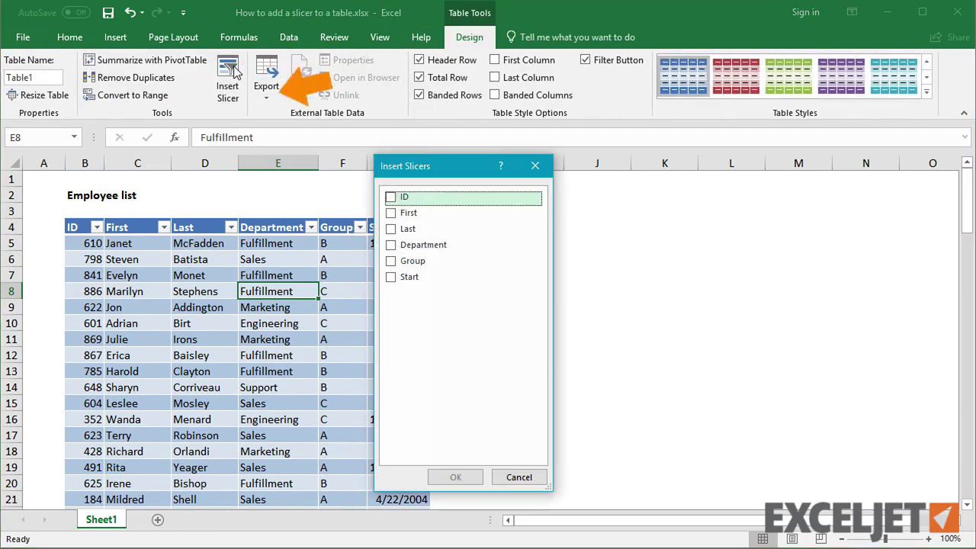
click(393, 246)
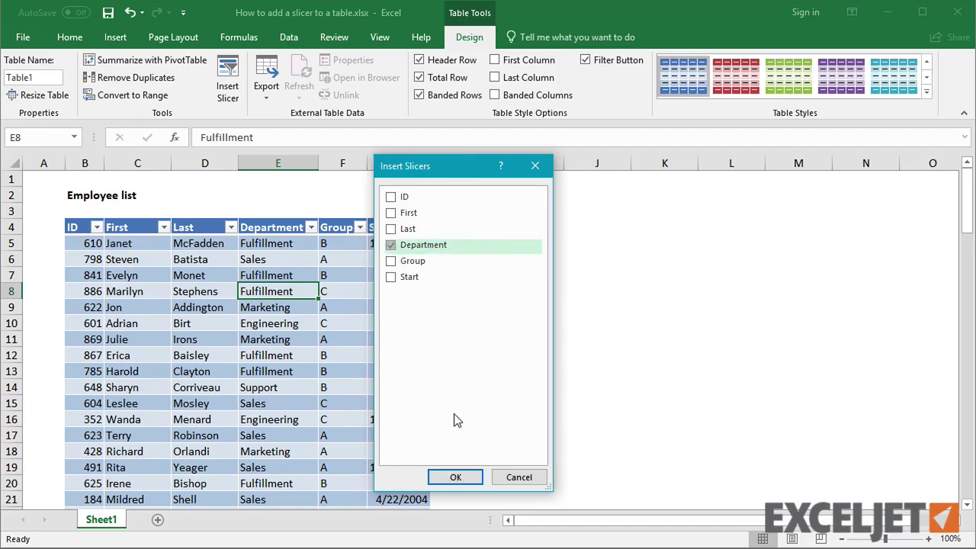
click(462, 476)
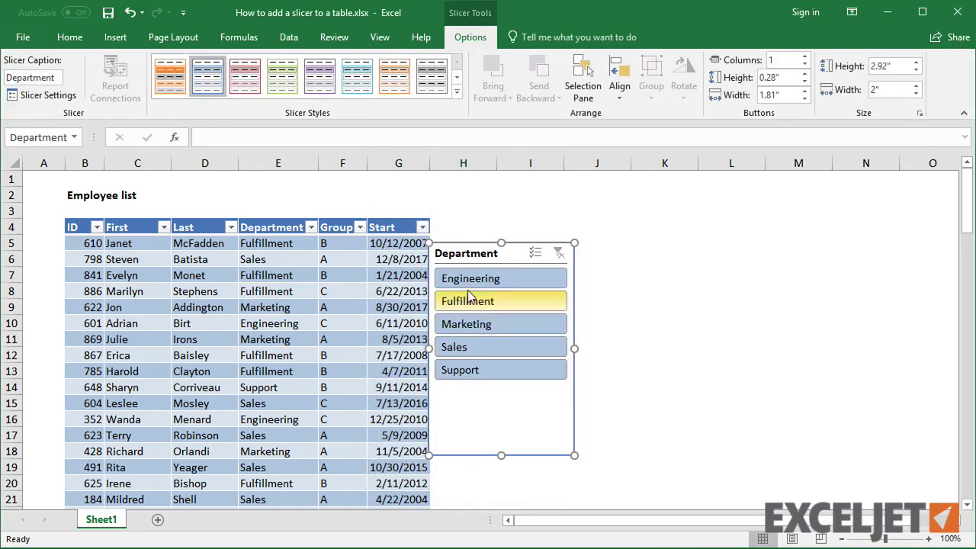
drag(468, 256, 519, 233)
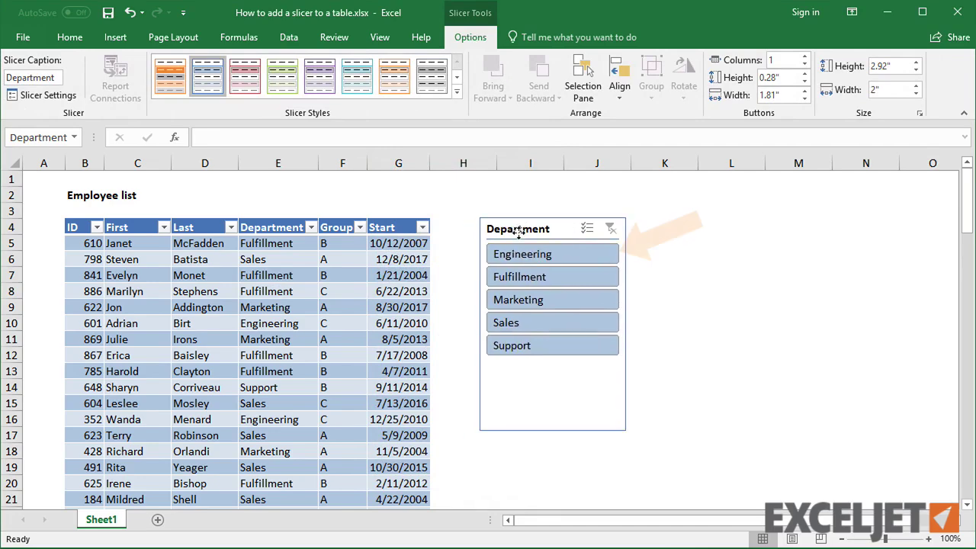
click(704, 395)
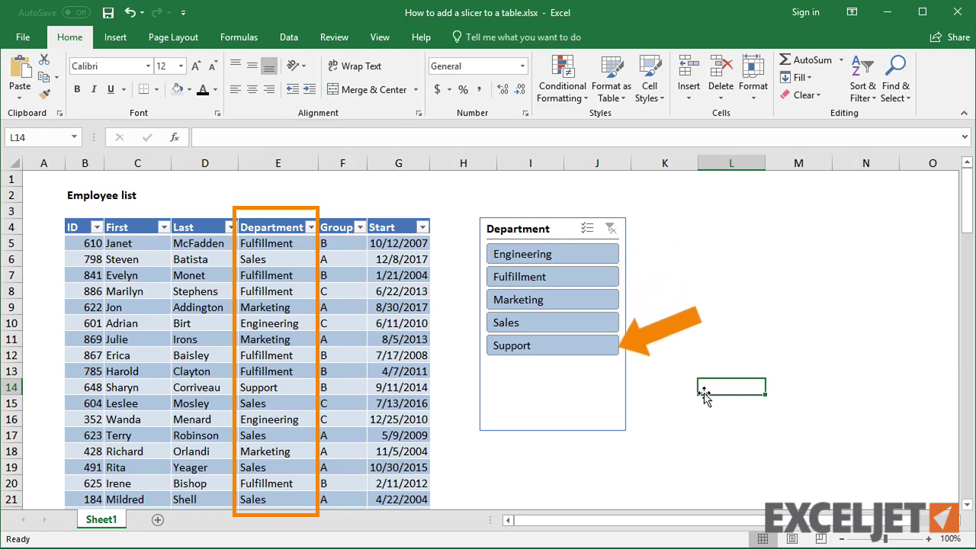
Filter the table with the Department slicer by Engineering, Fulfillment, Marketing, Sales and Support, one department at a time
click(599, 252)
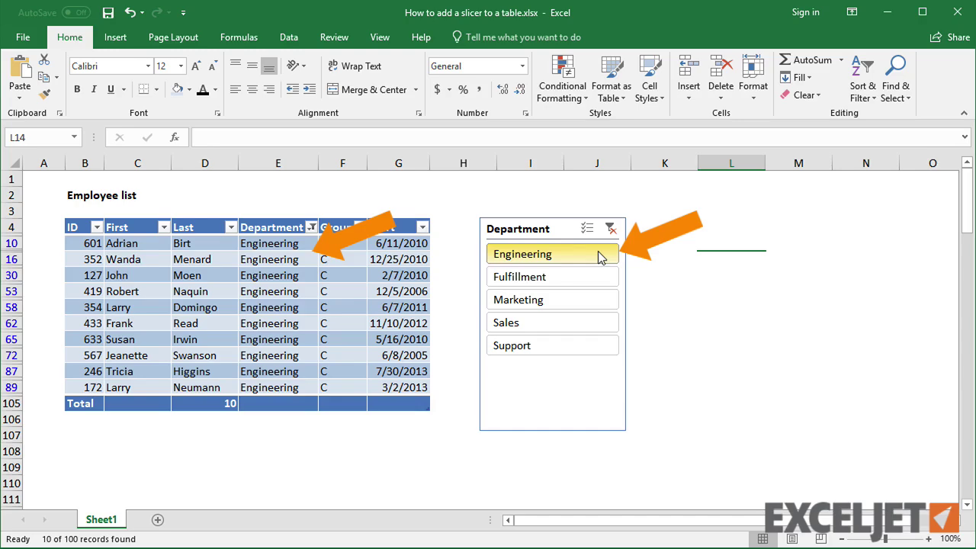
click(598, 281)
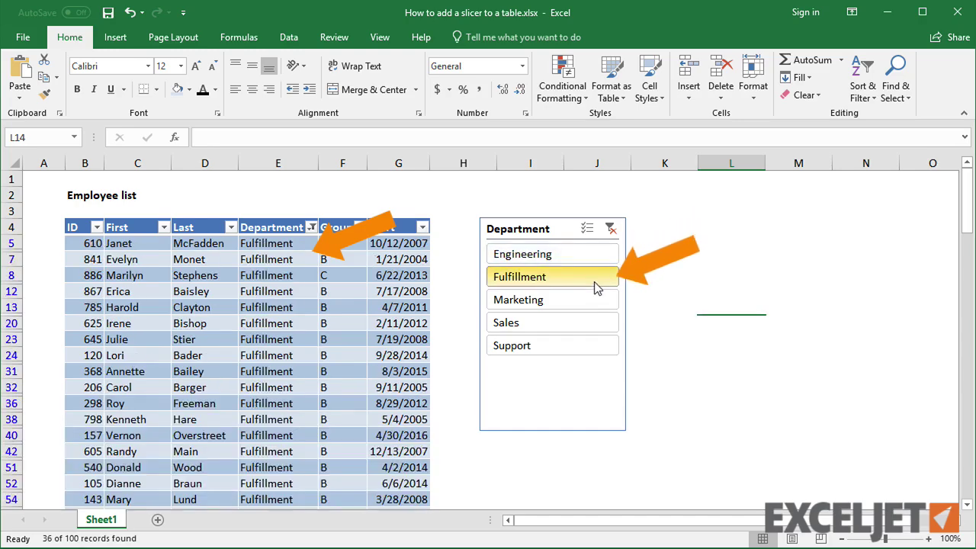
click(594, 298)
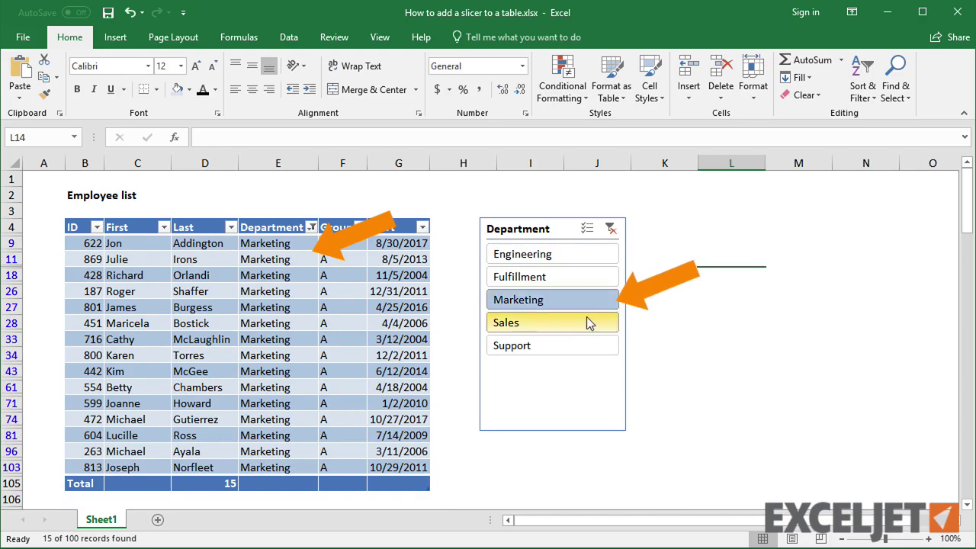
click(585, 320)
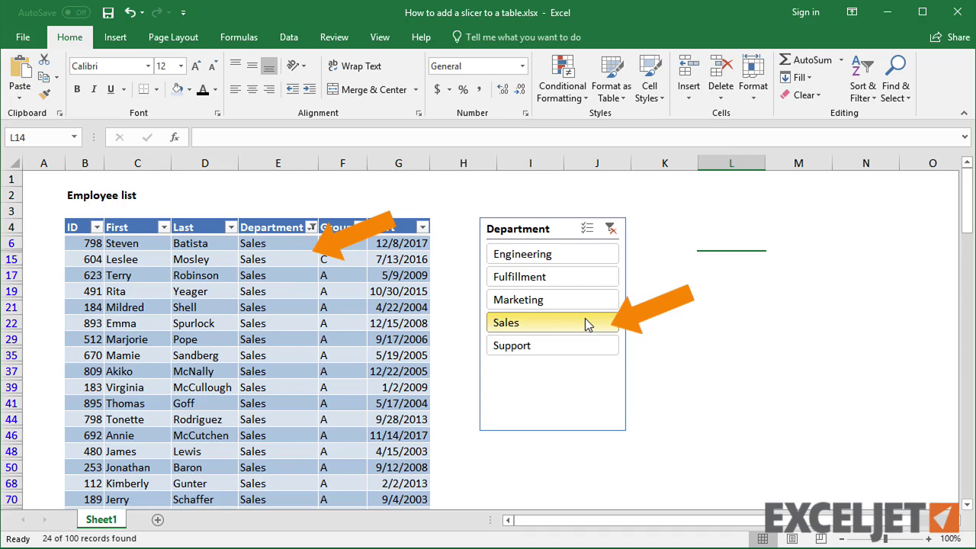
click(579, 344)
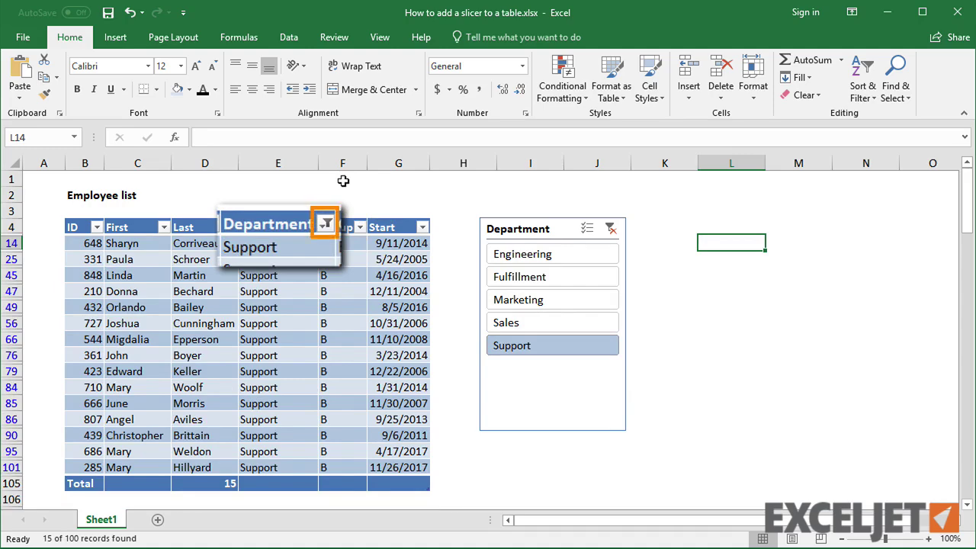
Change the Department column's own filter from Support to only Fulfillment
click(311, 227)
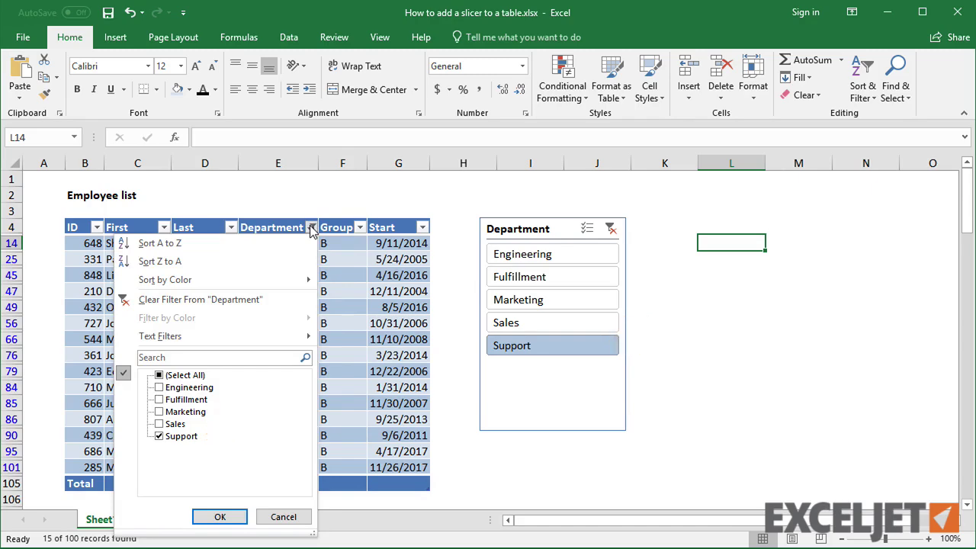
click(162, 438)
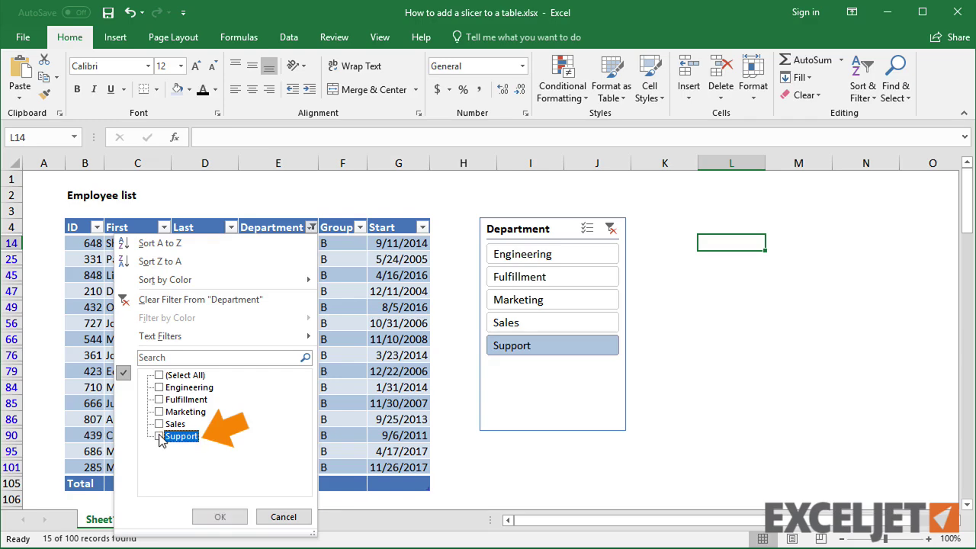
click(159, 400)
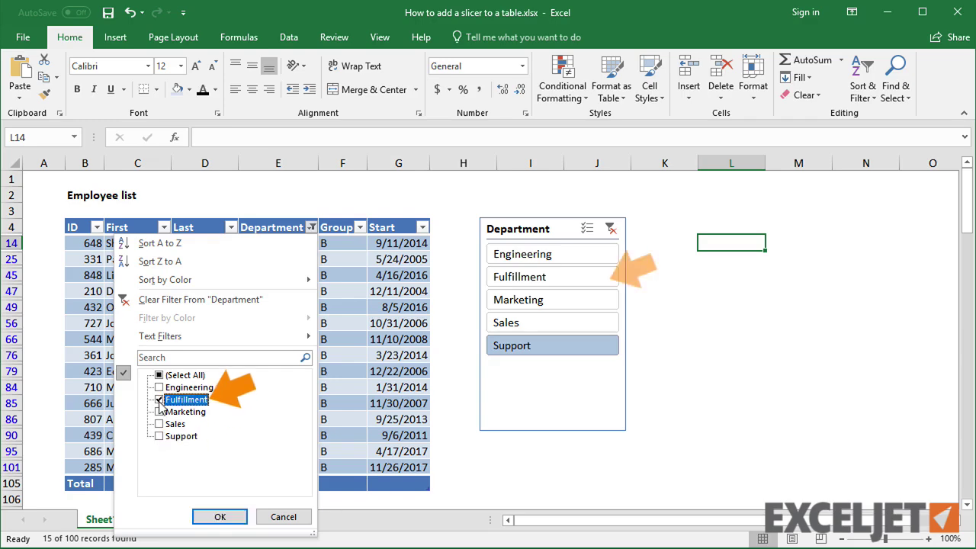
click(218, 518)
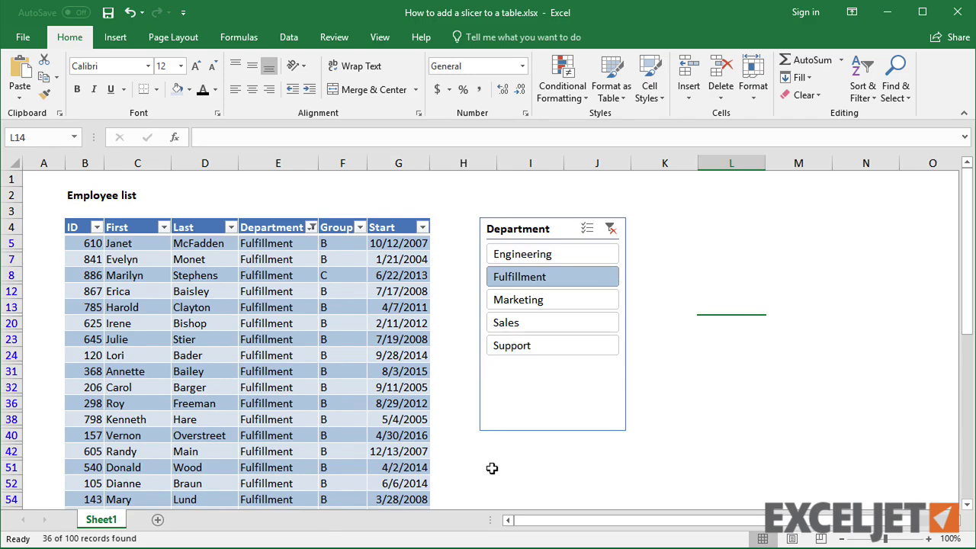
Extend the Department slicer's selection to cover Fulfillment, Marketing and Sales, and clear the slicer's filter
ctrl+click(559, 301)
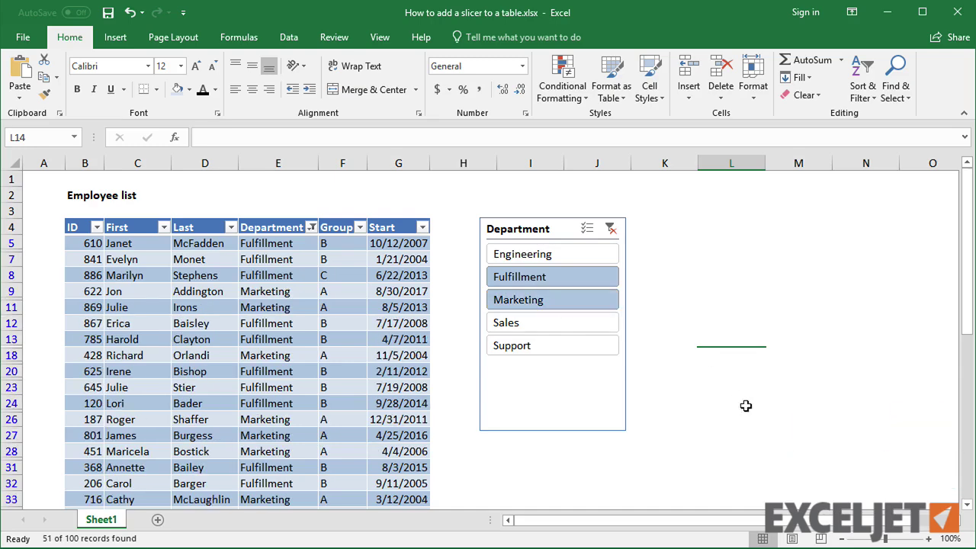
click(597, 330)
shift+click(579, 280)
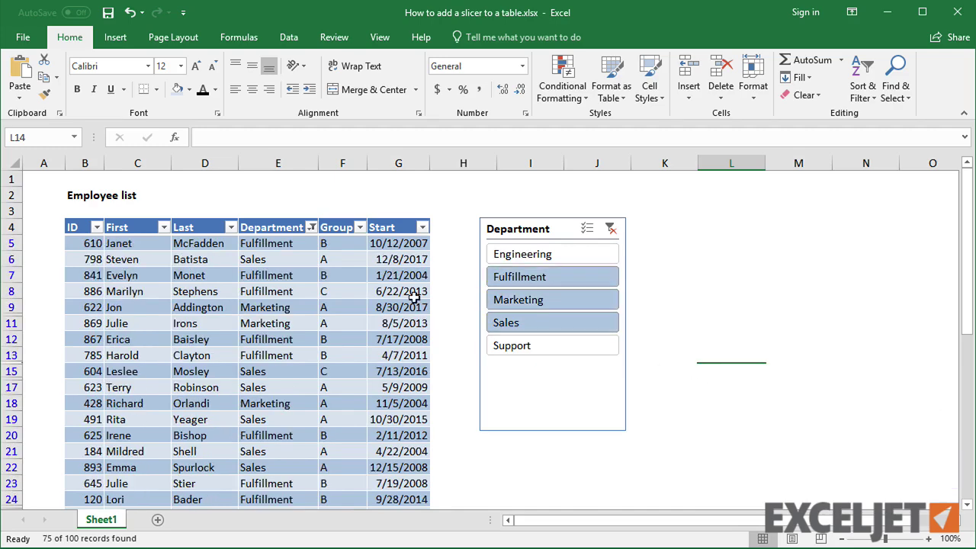
click(312, 229)
key(Escape)
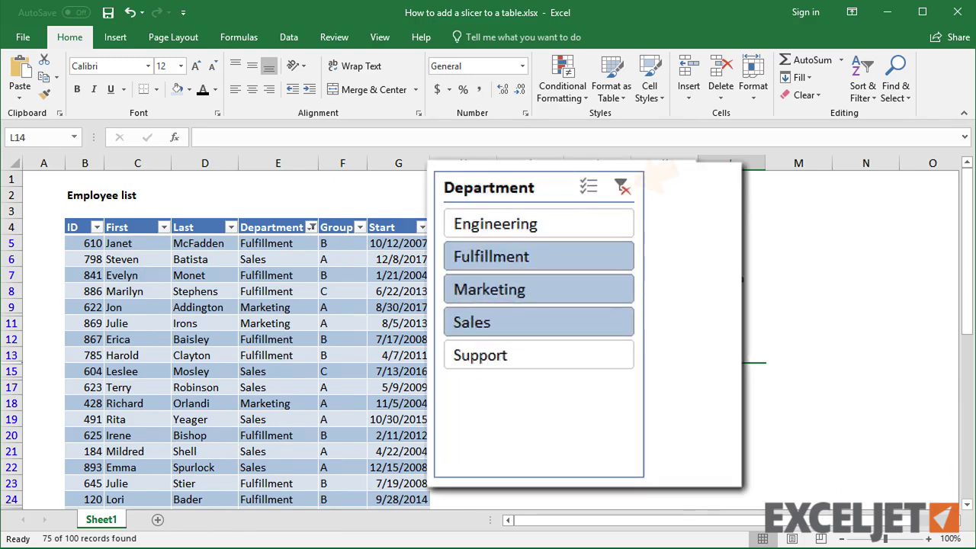
click(614, 215)
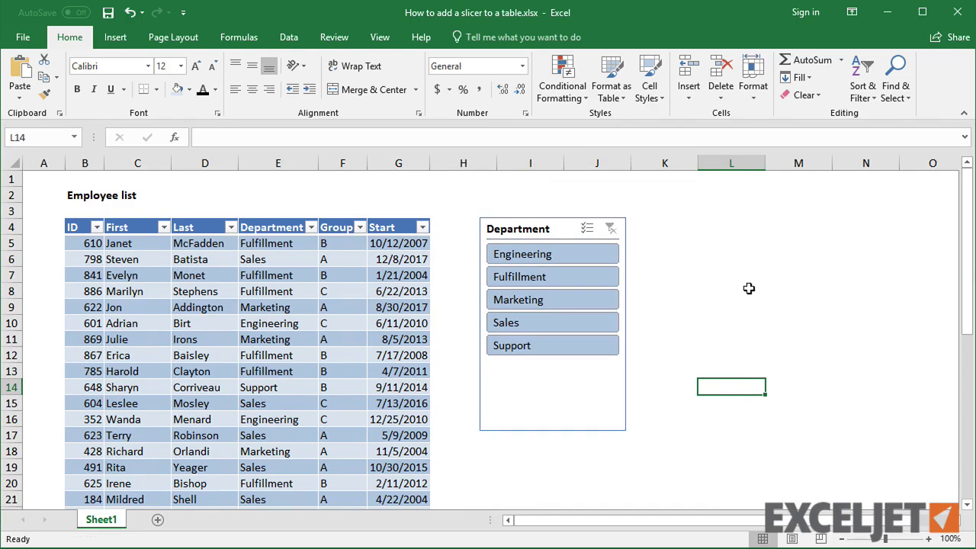
Insert a second slicer for the Group field and place it beside the Department slicer, aligned with its upper edge
click(409, 291)
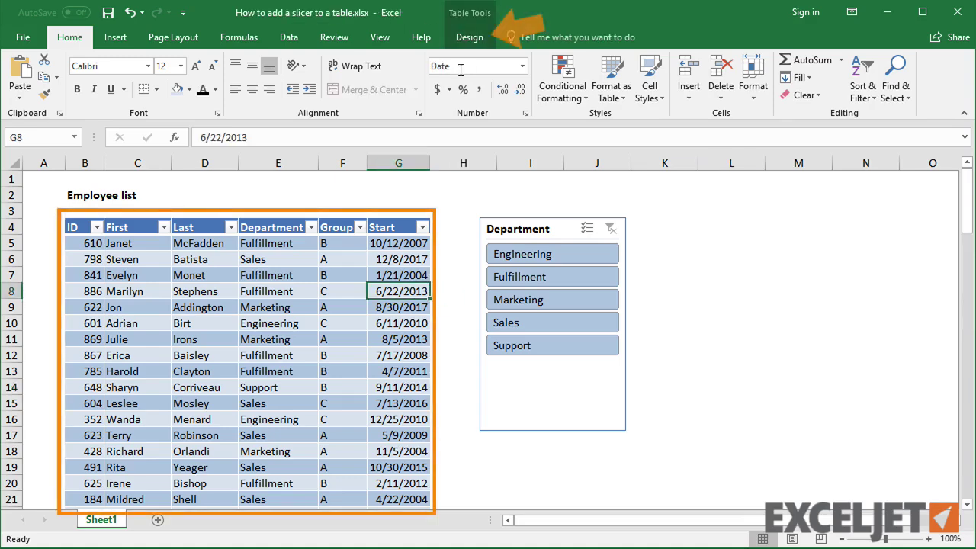
click(469, 37)
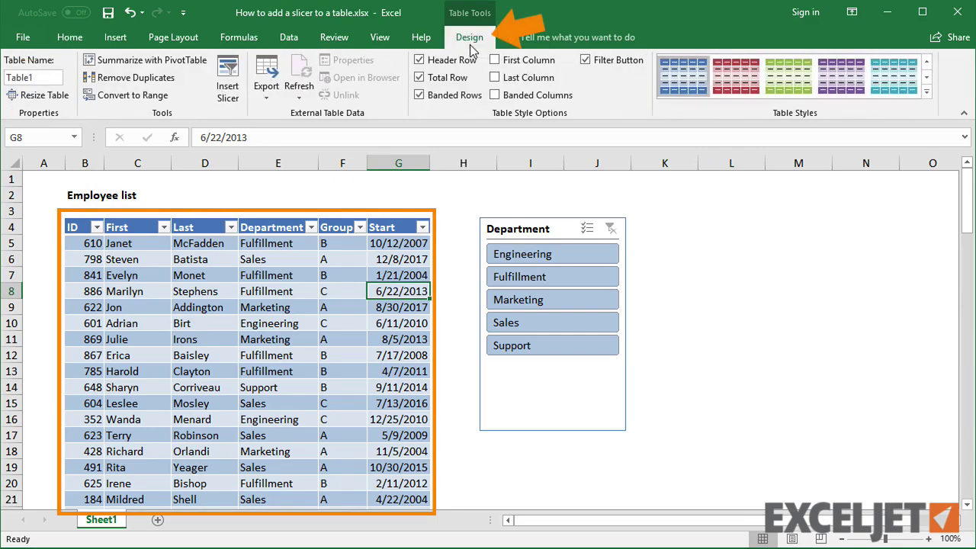
click(228, 74)
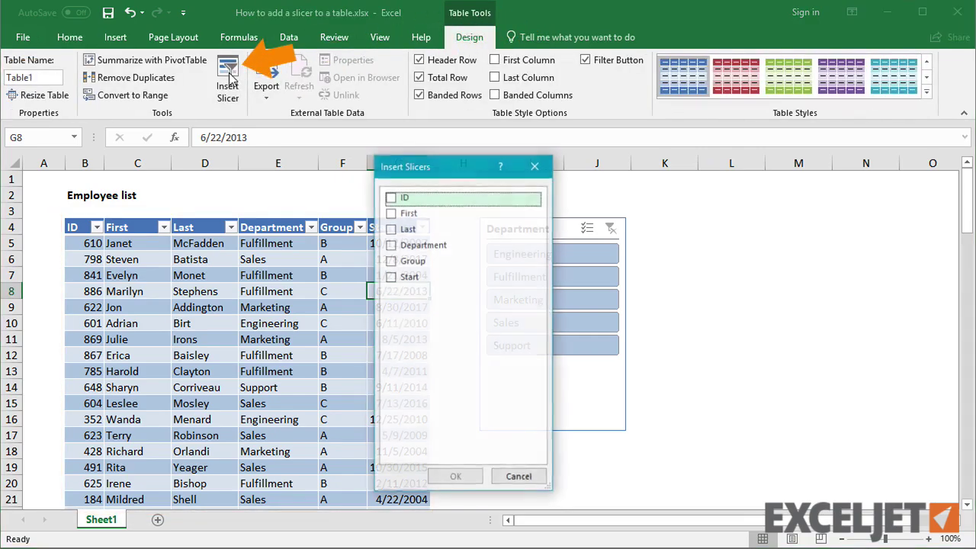
click(404, 261)
click(456, 477)
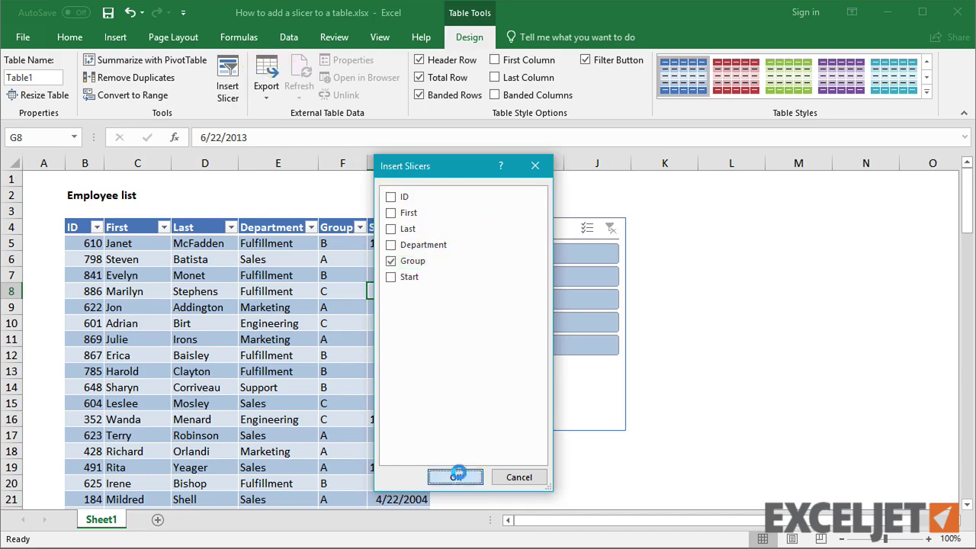
drag(513, 254, 730, 230)
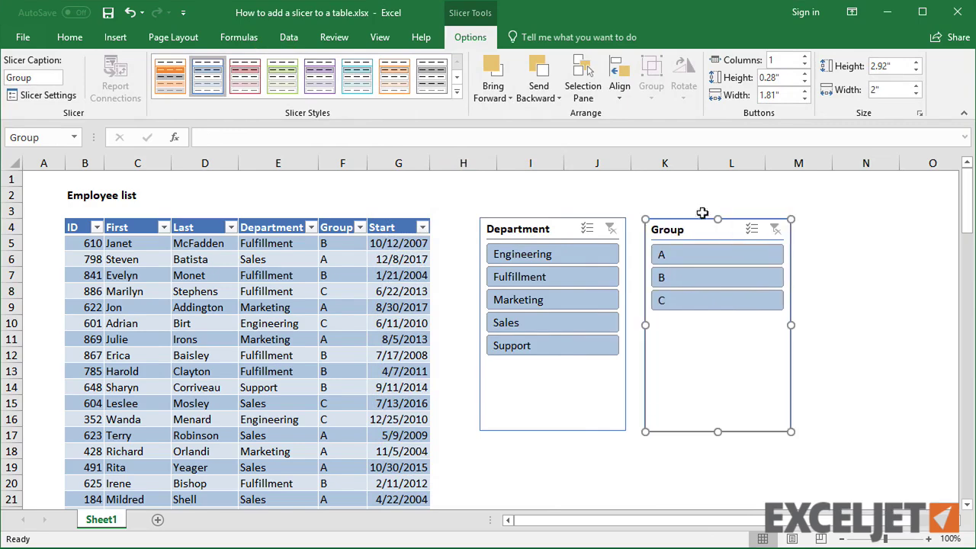
Filter the Department slicer by Engineering, Fulfillment and Marketing one at a time, and clear its filter
click(587, 250)
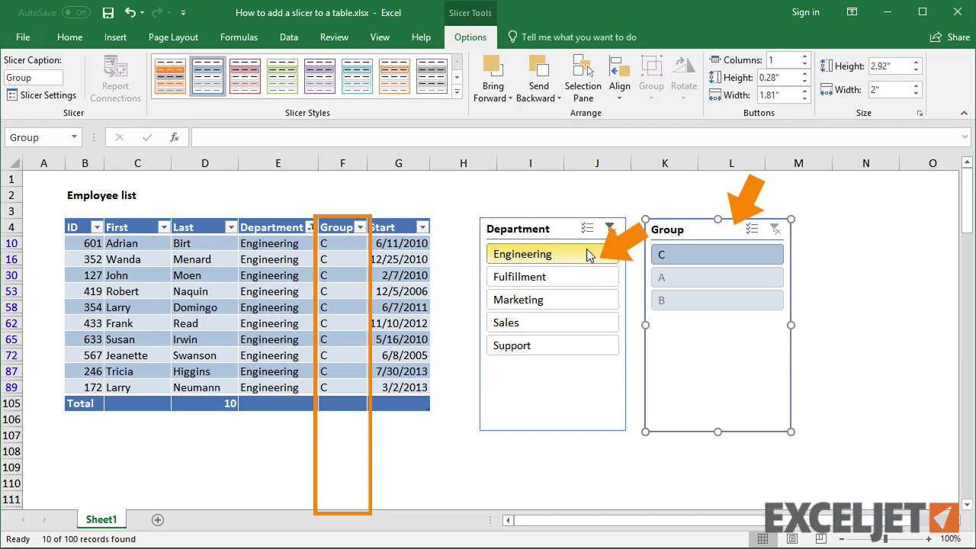
click(587, 278)
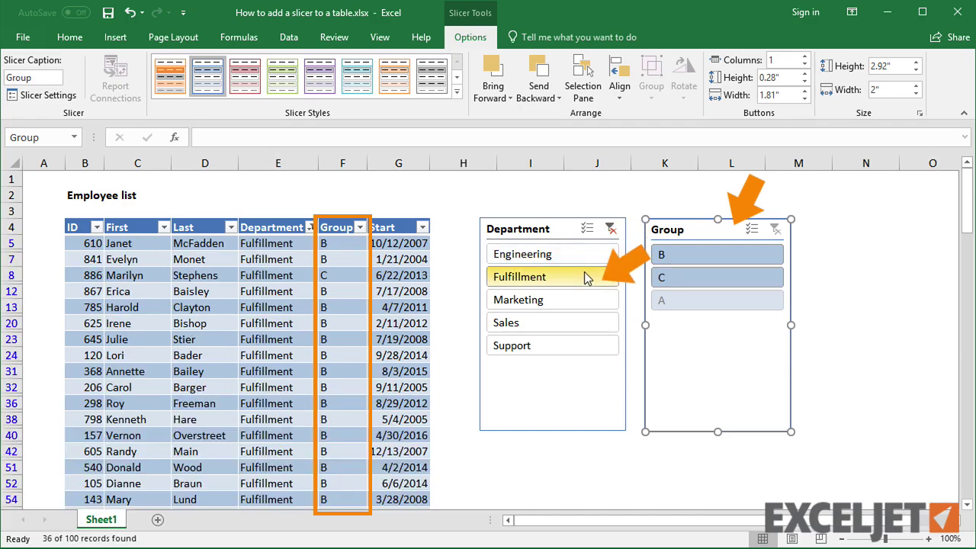
click(586, 299)
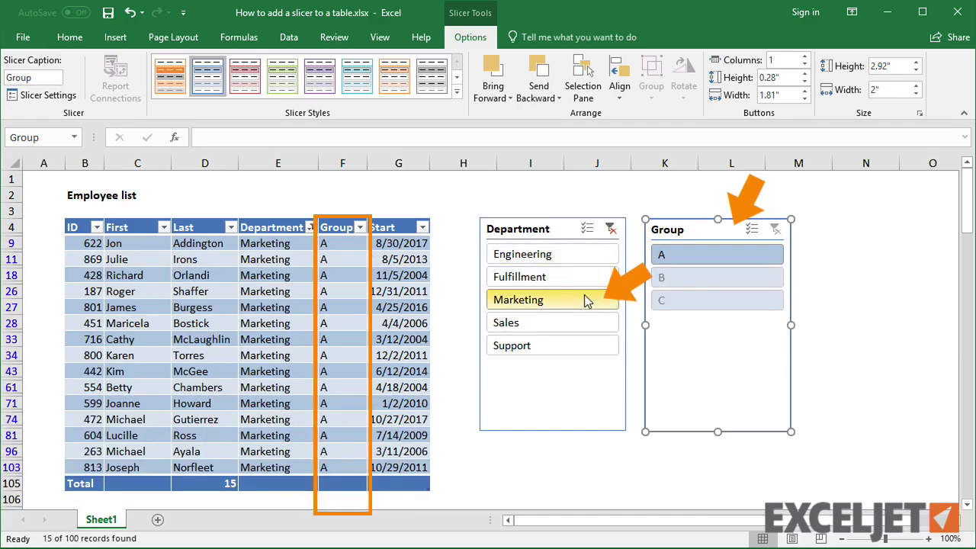
click(610, 230)
click(870, 300)
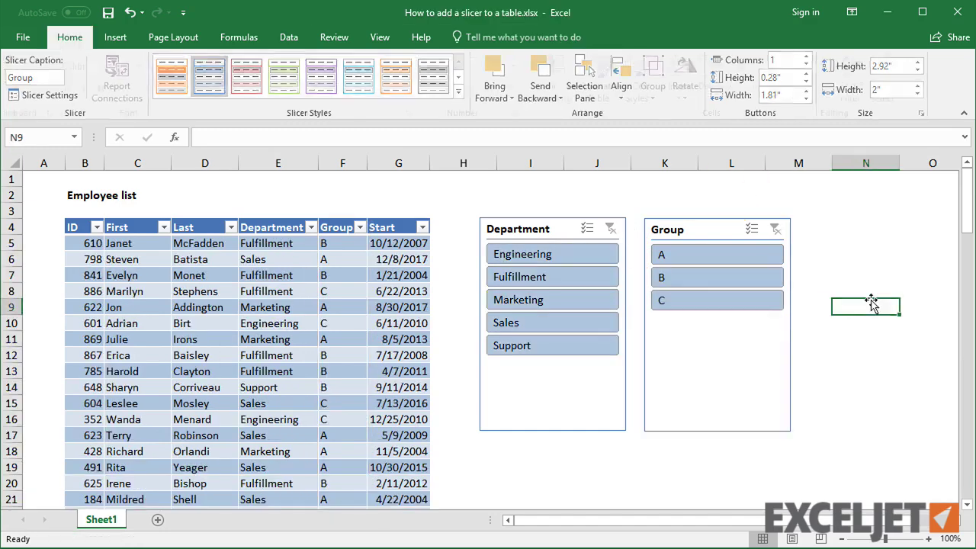
Filter the employee table to group A with the Group slicer
click(772, 256)
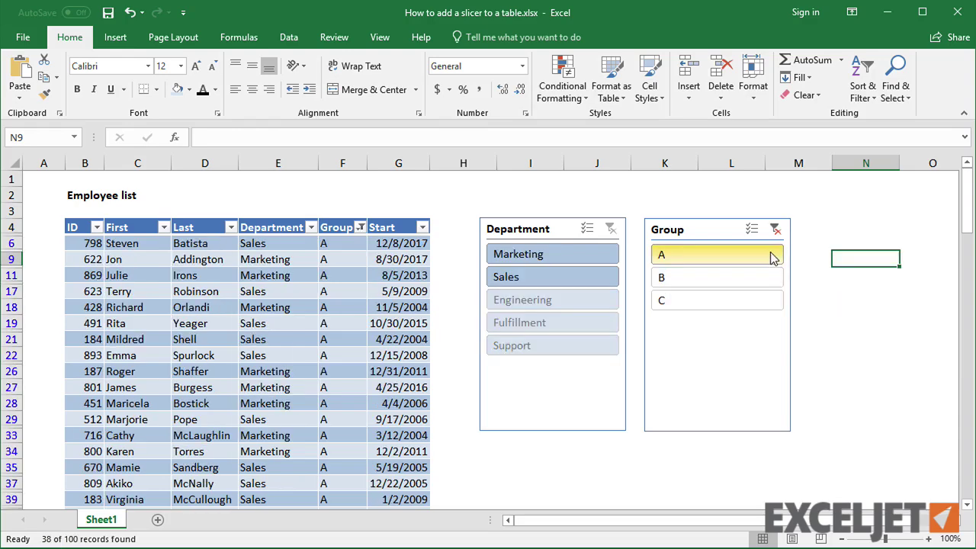
Filter the employees by group B and by group C, and within group C by Engineering, Fulfillment, Sales and again Engineering, using the slicers
click(768, 277)
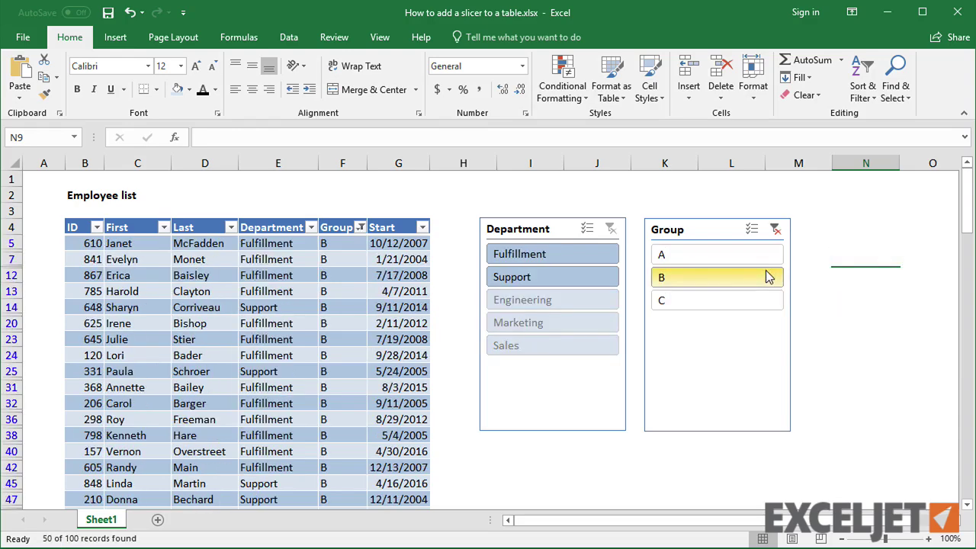
click(767, 300)
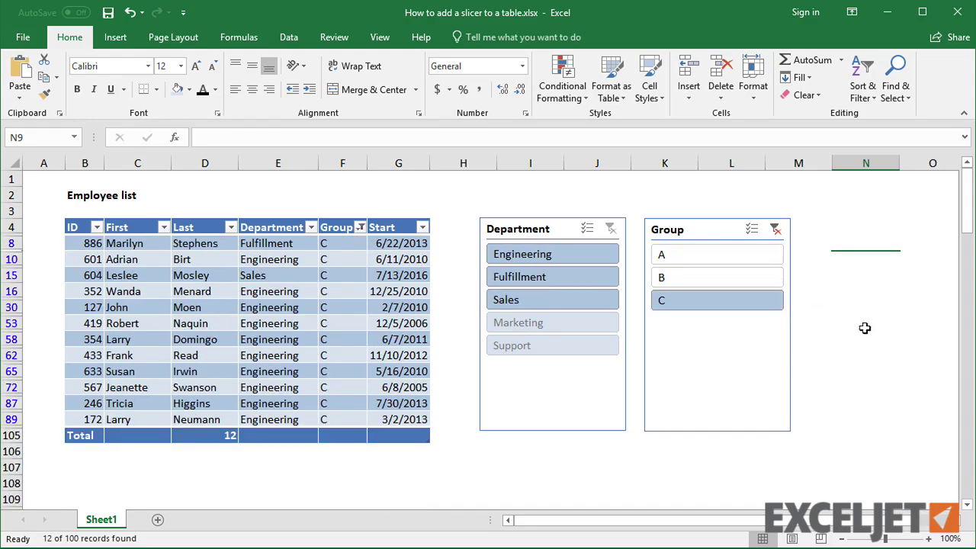
click(596, 256)
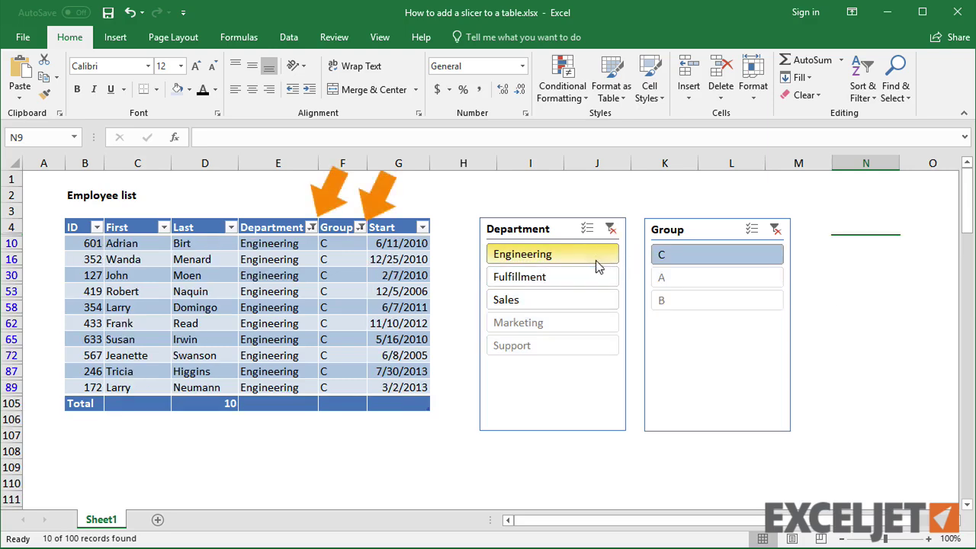
click(599, 276)
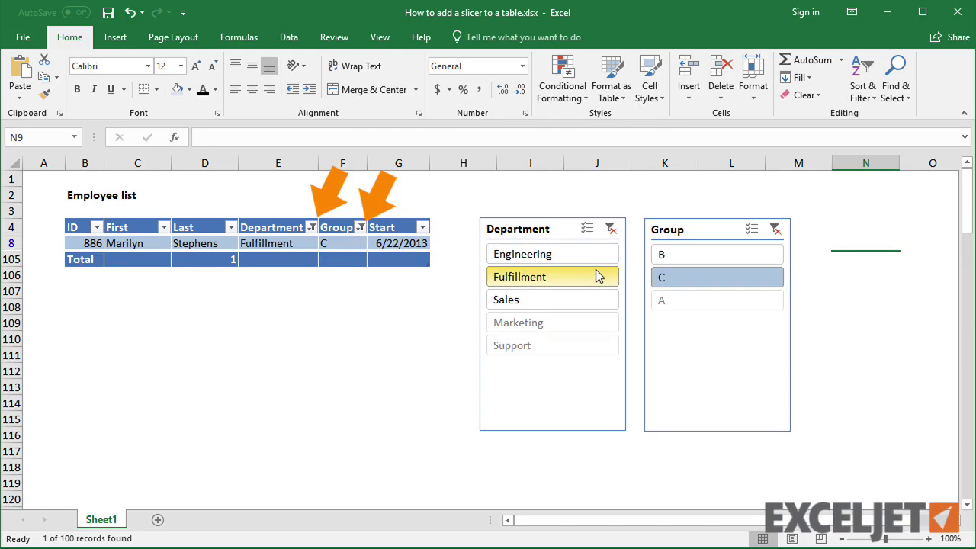
click(594, 299)
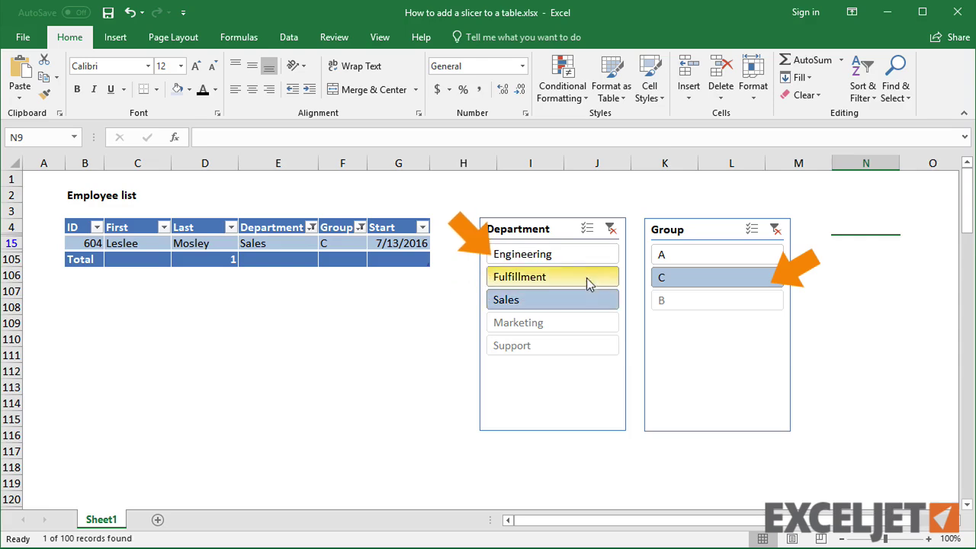
click(577, 256)
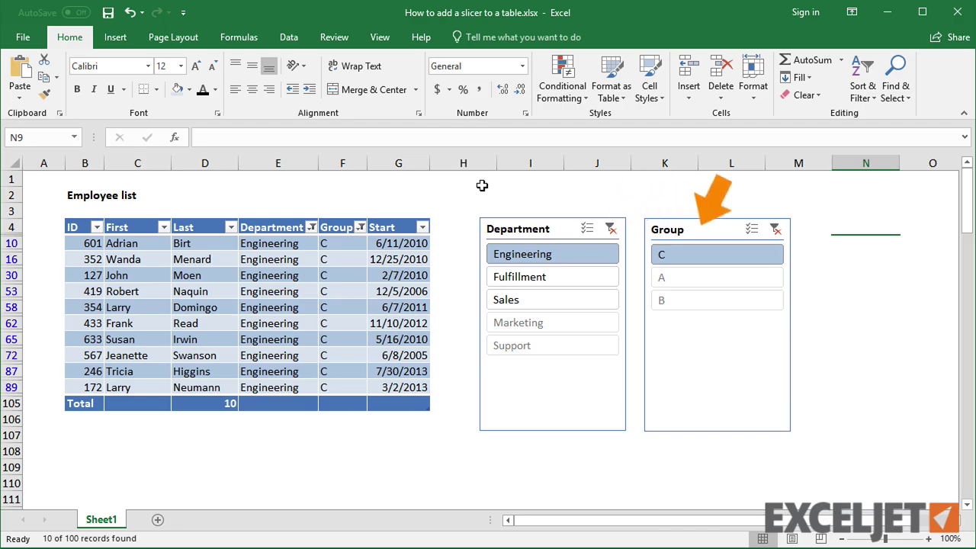
Clear all filters from the employee table at once with the Sort & Filter Clear command
click(287, 37)
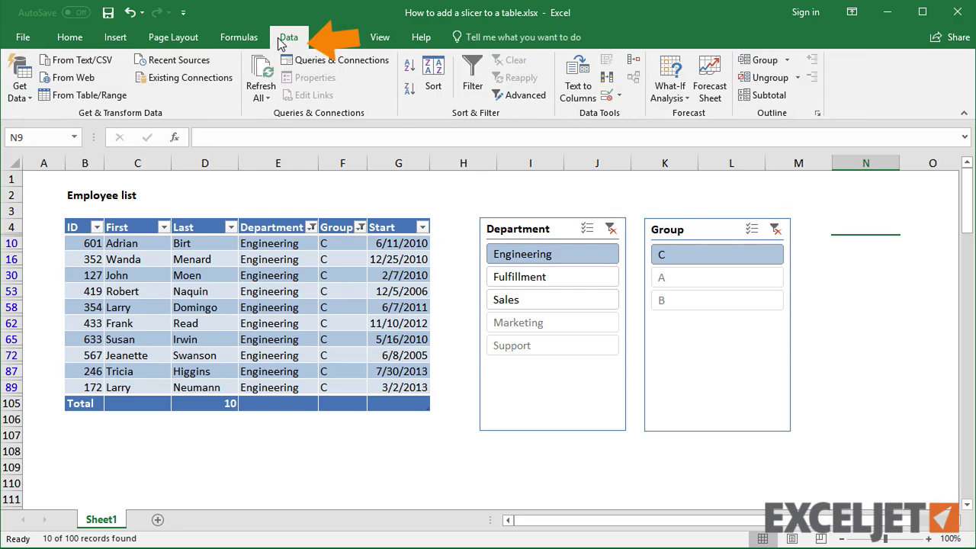
click(387, 260)
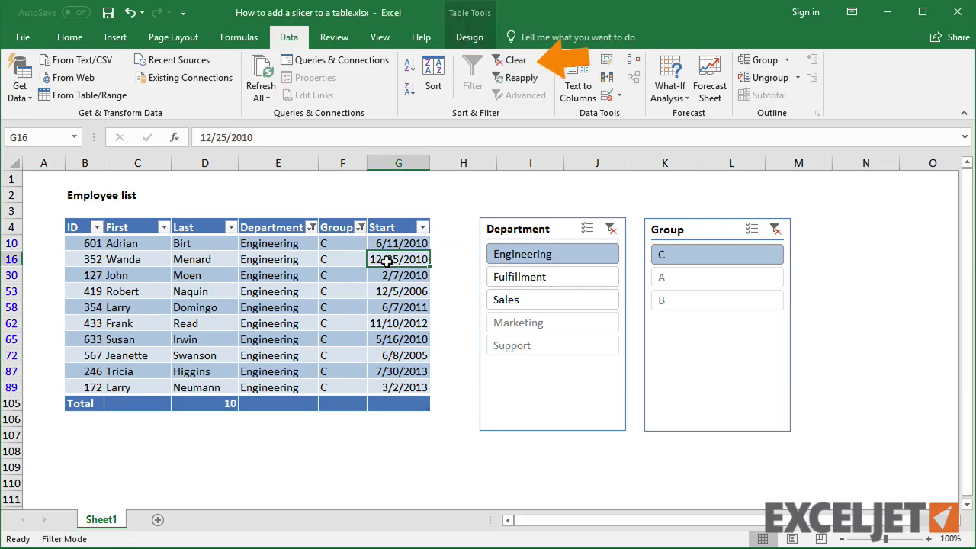
click(515, 60)
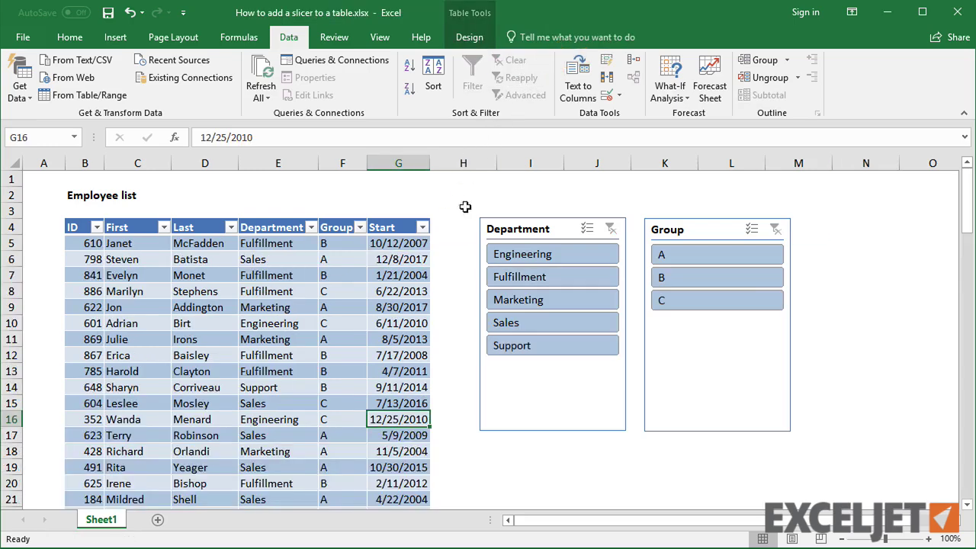
Delete the Department slicer and the Group slicer from the worksheet
click(567, 403)
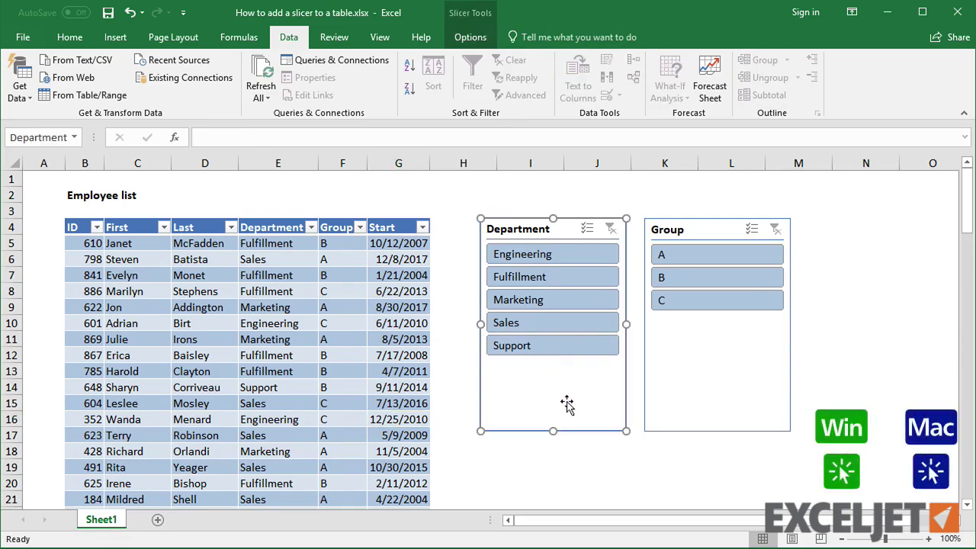
key(BackSpace)
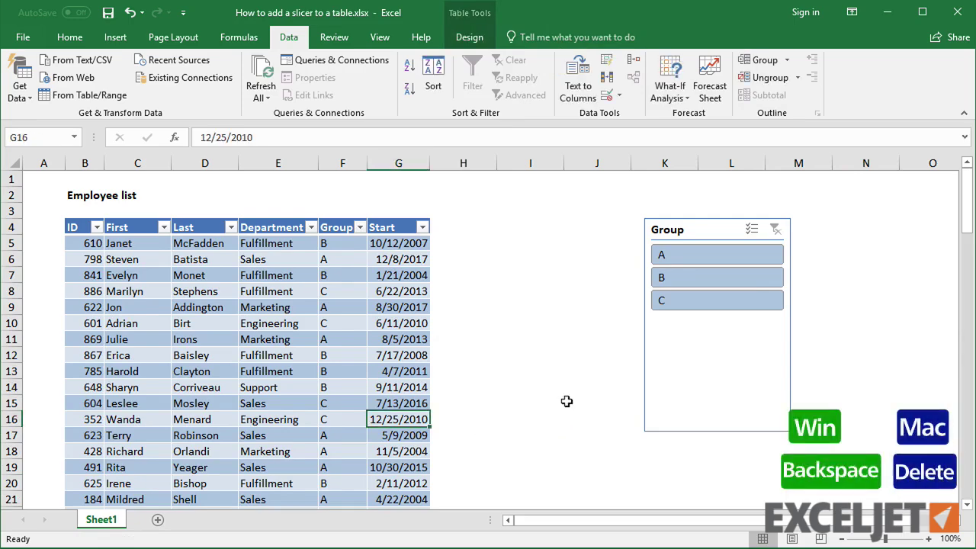
click(665, 416)
key(BackSpace)
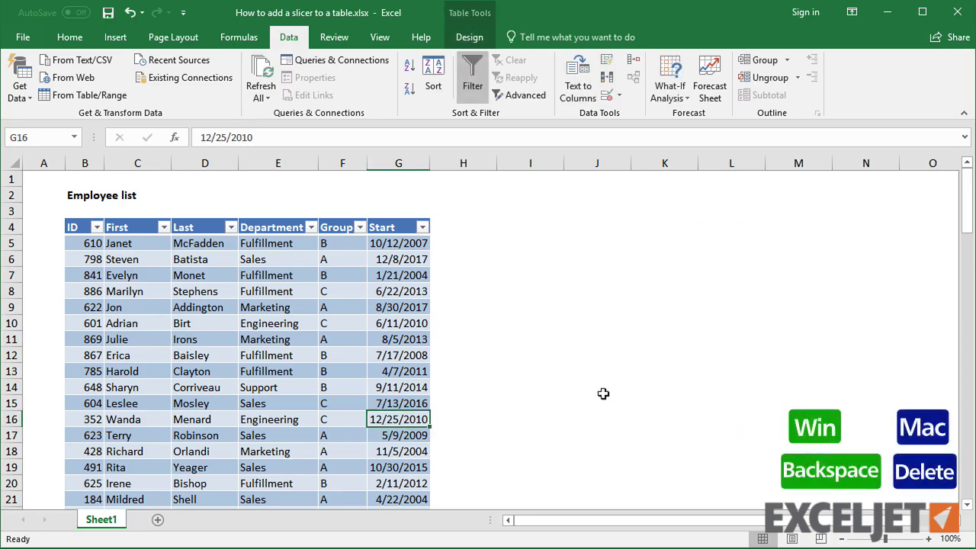